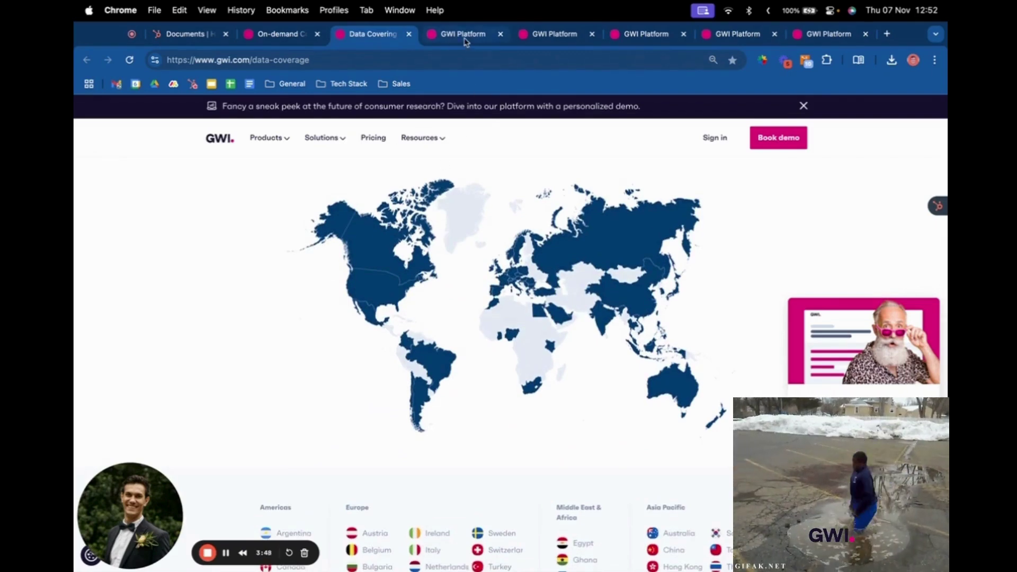
# Switch to the Brand Safari: South Africa 2024! chart and leave it for the platform's home page.
pyautogui.click(464, 37)
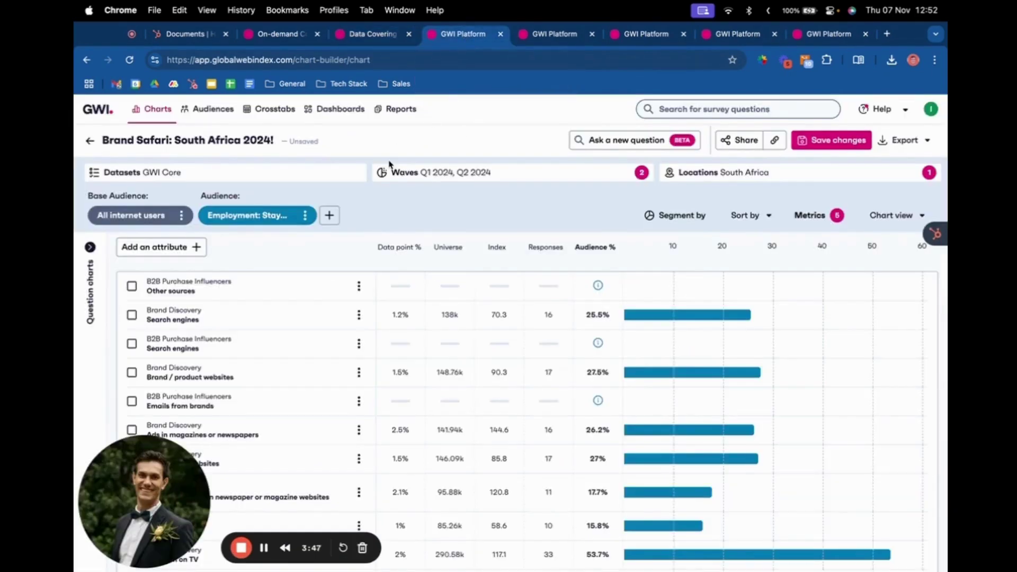
pyautogui.click(91, 142)
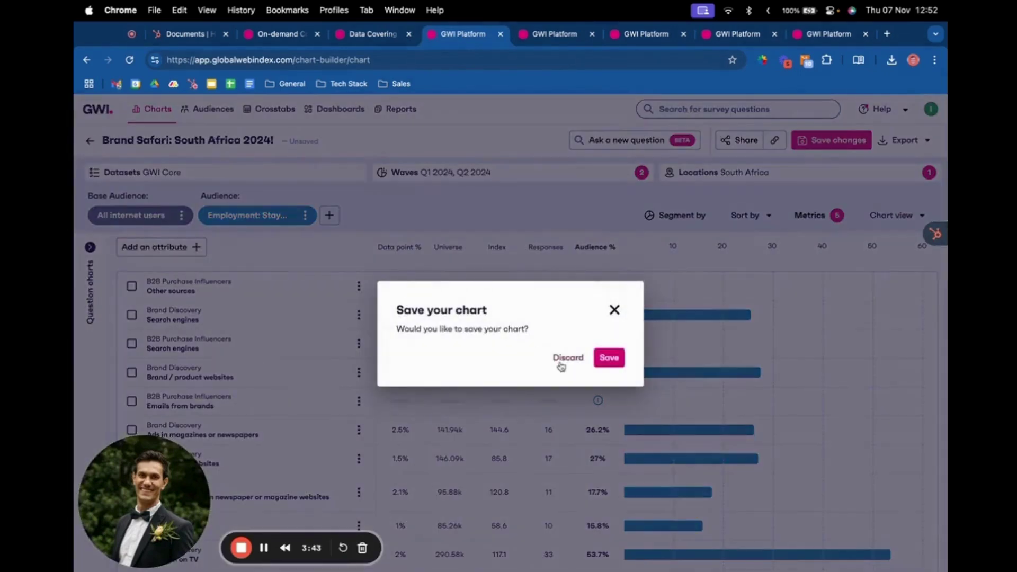
pyautogui.click(609, 358)
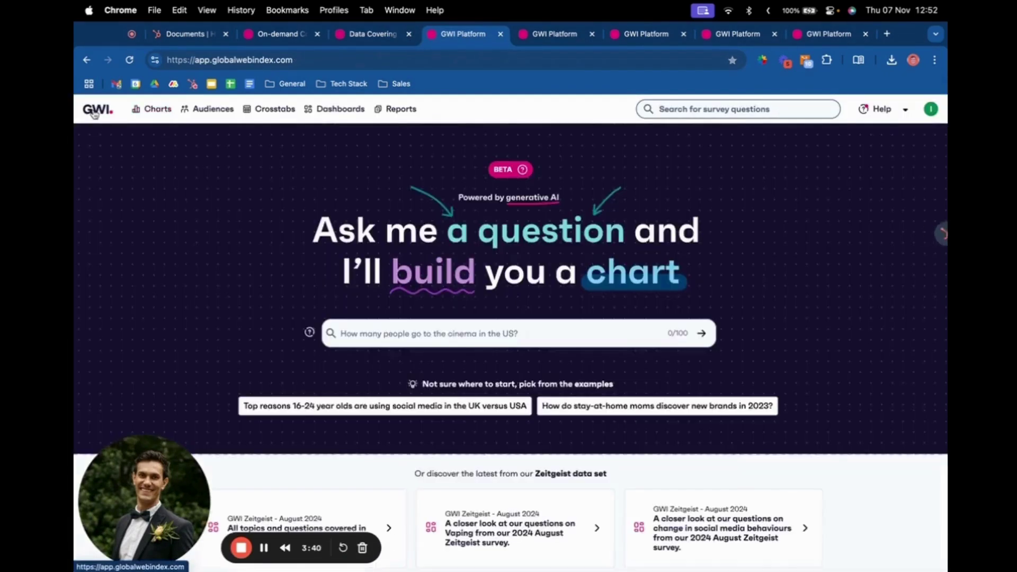
# Build an AI chart from the stay-at-home moms example, reworded as "How do South Africa stay-at-home moms discover new brands in 2024?".
pyautogui.click(462, 338)
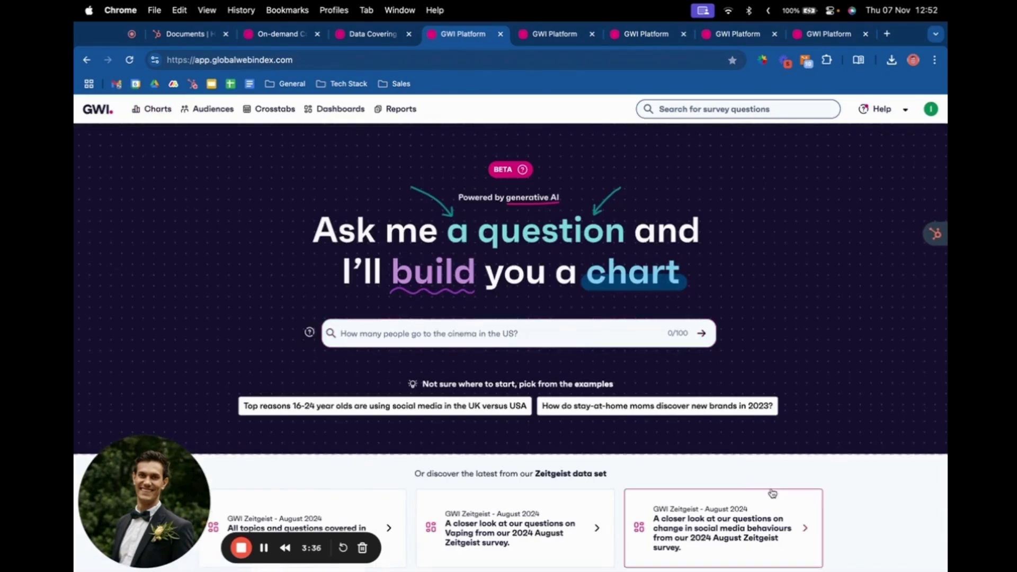
pyautogui.click(633, 406)
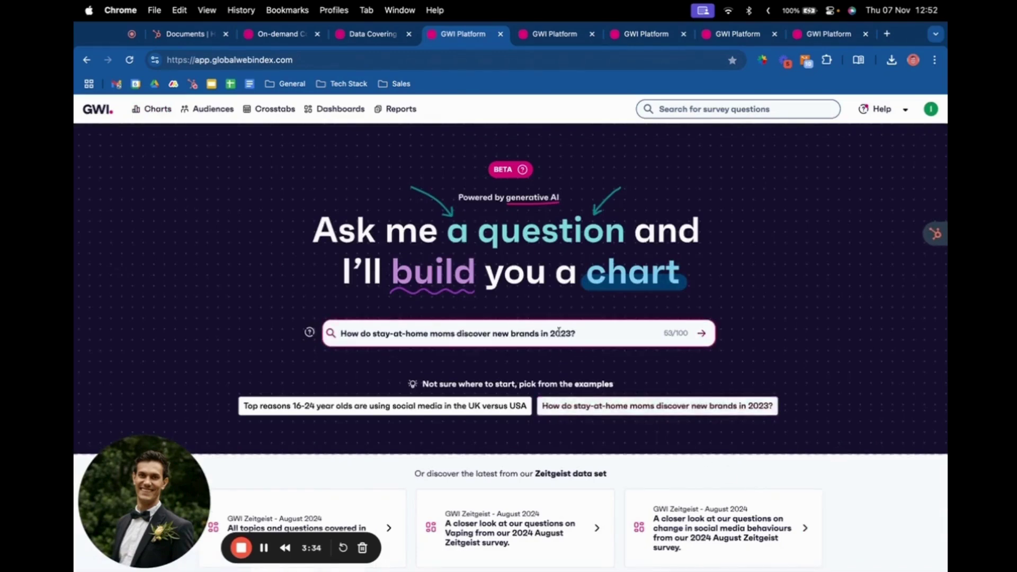
pyautogui.click(374, 333)
pyautogui.write('South Africa')
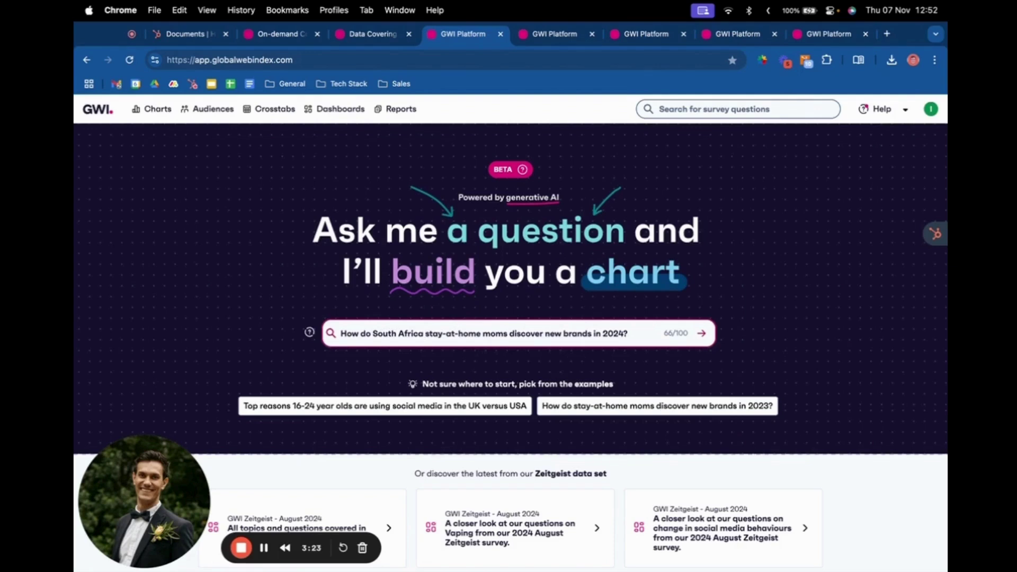
pyautogui.press('Return')
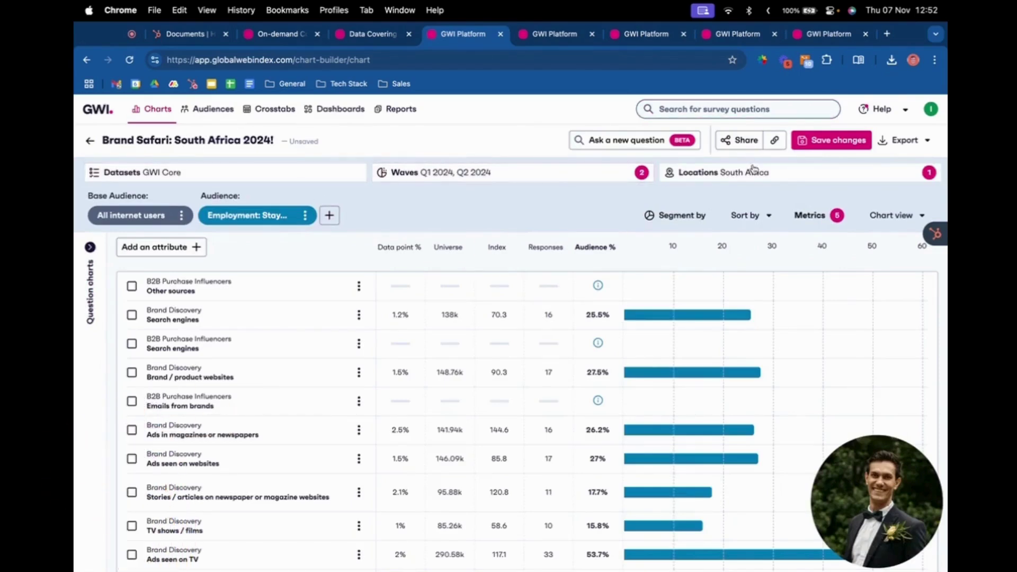
# Review the stay-at-home moms audience details and the brand discovery results in the generated chart.
pyautogui.moveTo(264, 217)
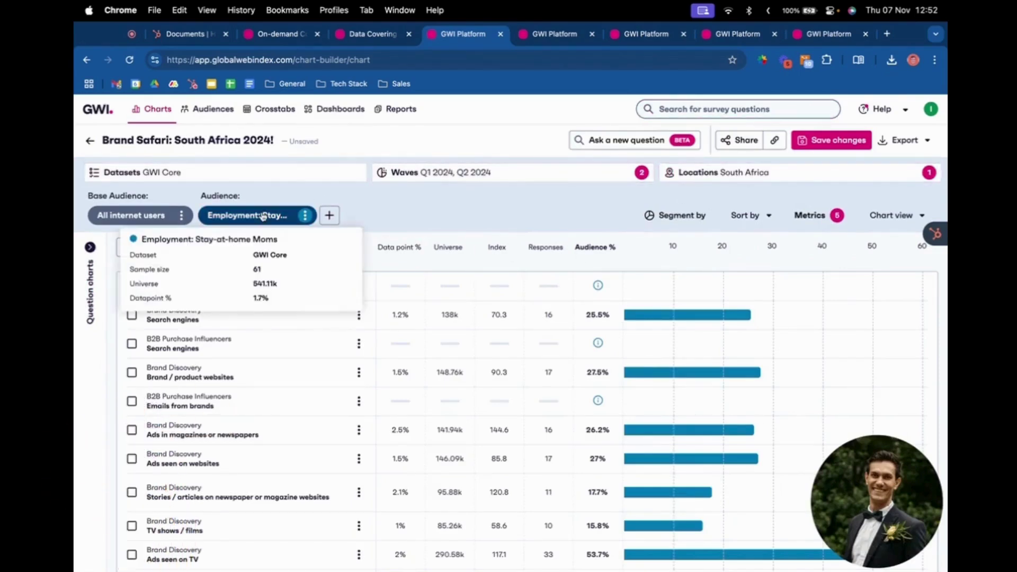
pyautogui.scroll(-3, 288, 316)
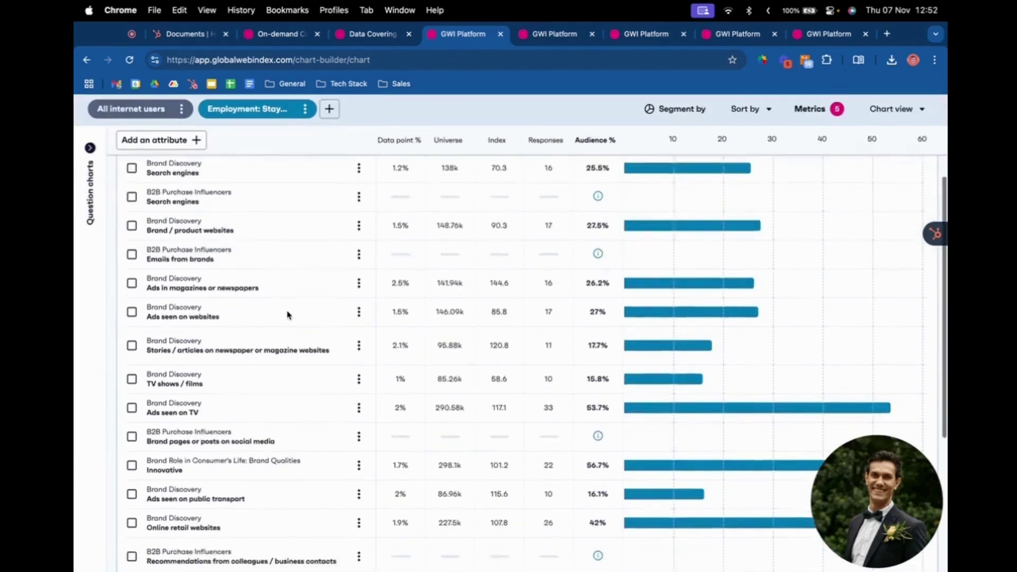
pyautogui.scroll(3, 288, 316)
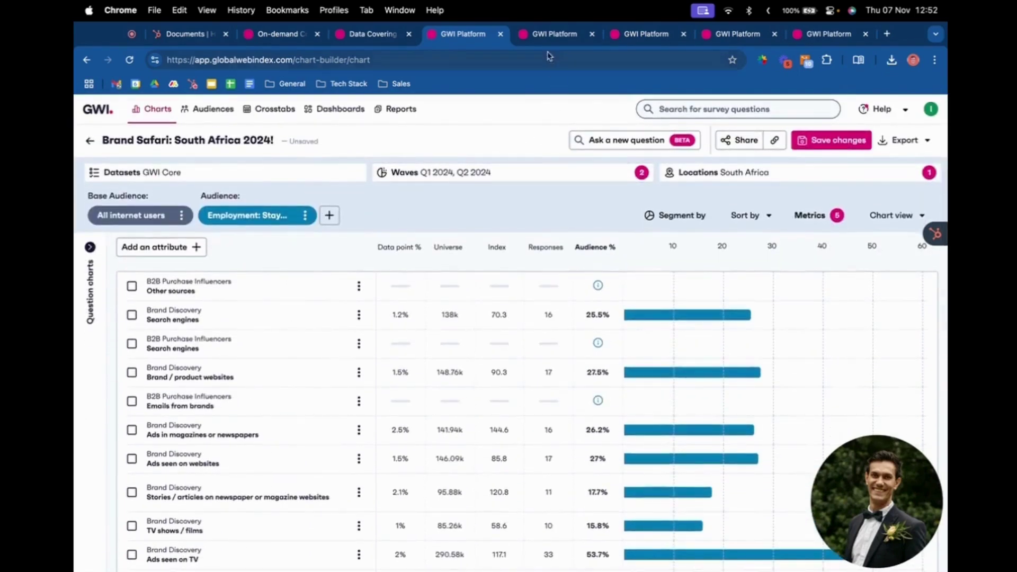
# In the Charity Lovers audience, remove the attribute Lifestyle Indicators » Donate to charity » At least once a month.
pyautogui.click(551, 34)
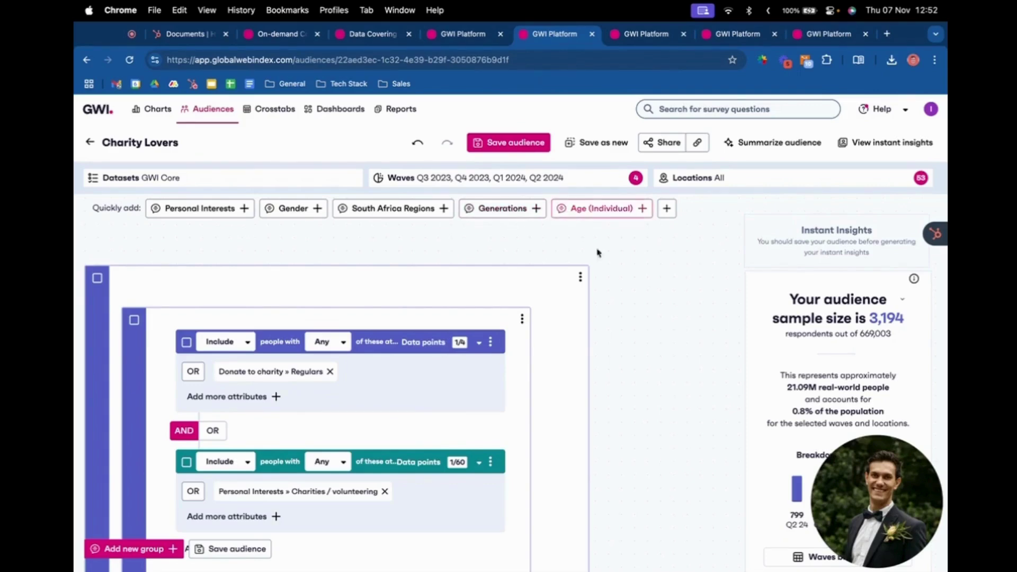
pyautogui.scroll(-6, 389, 359)
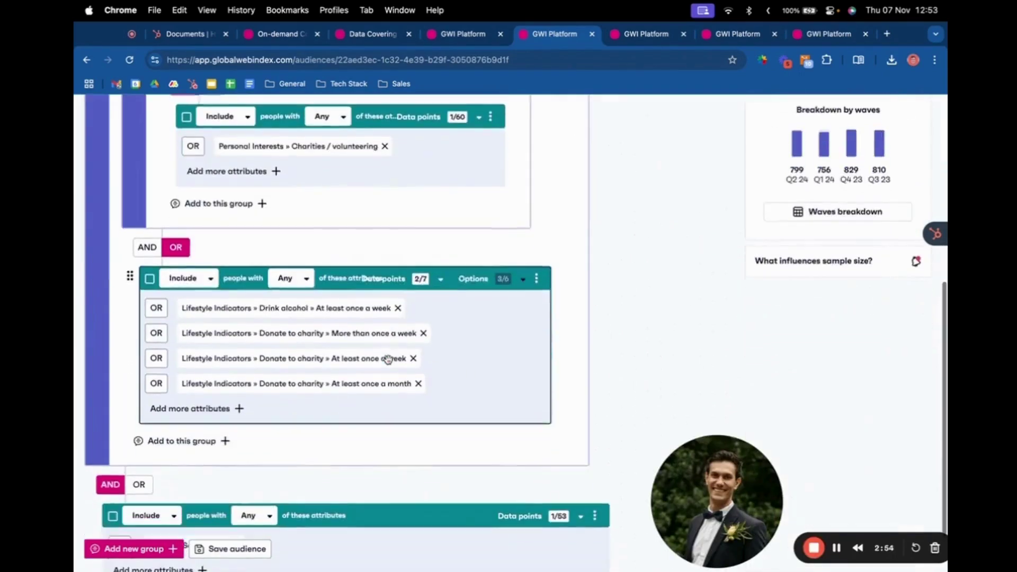
pyautogui.click(417, 383)
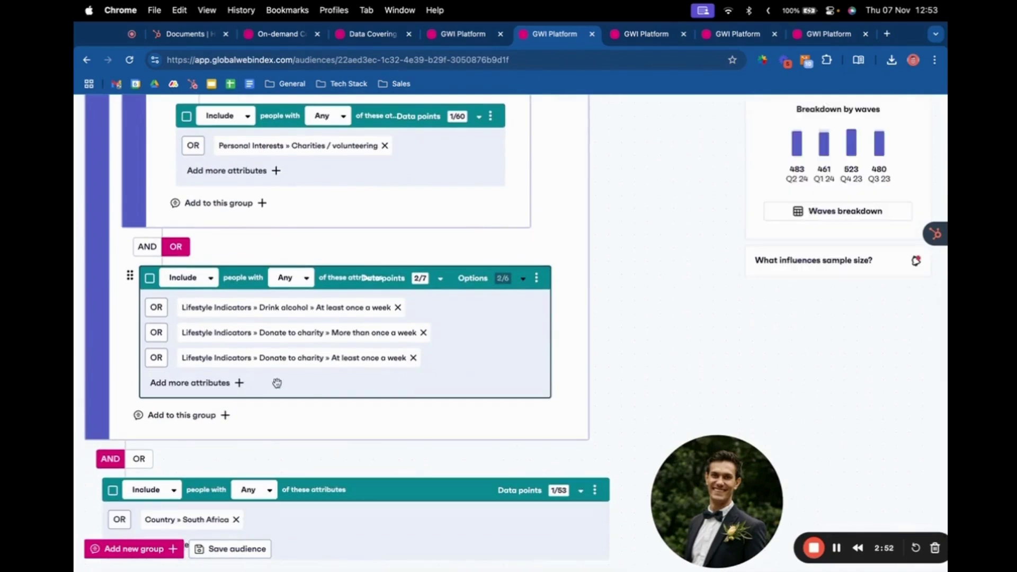
pyautogui.click(238, 382)
pyautogui.press('Escape')
pyautogui.scroll(6, 211, 368)
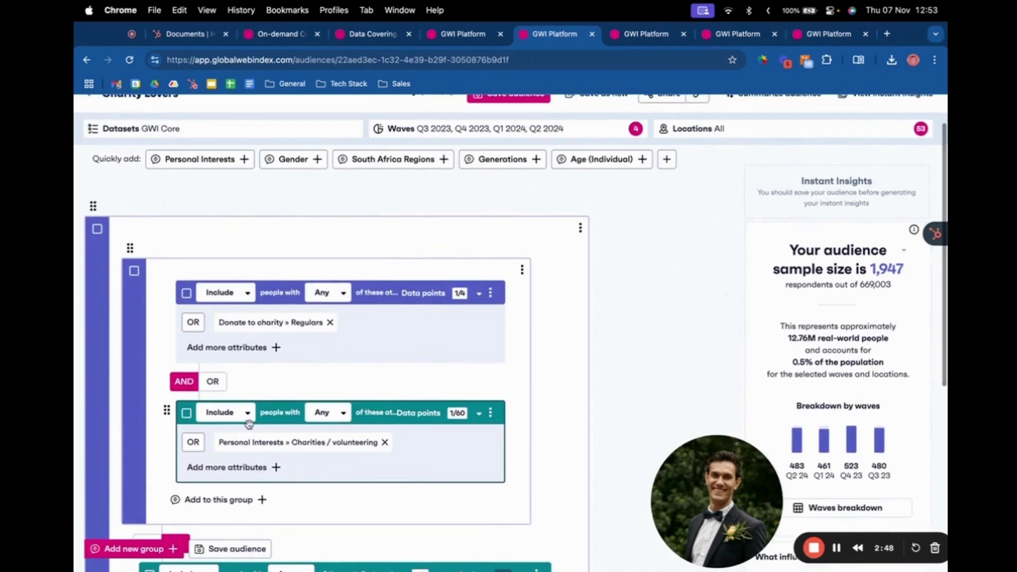
pyautogui.scroll(1, 249, 423)
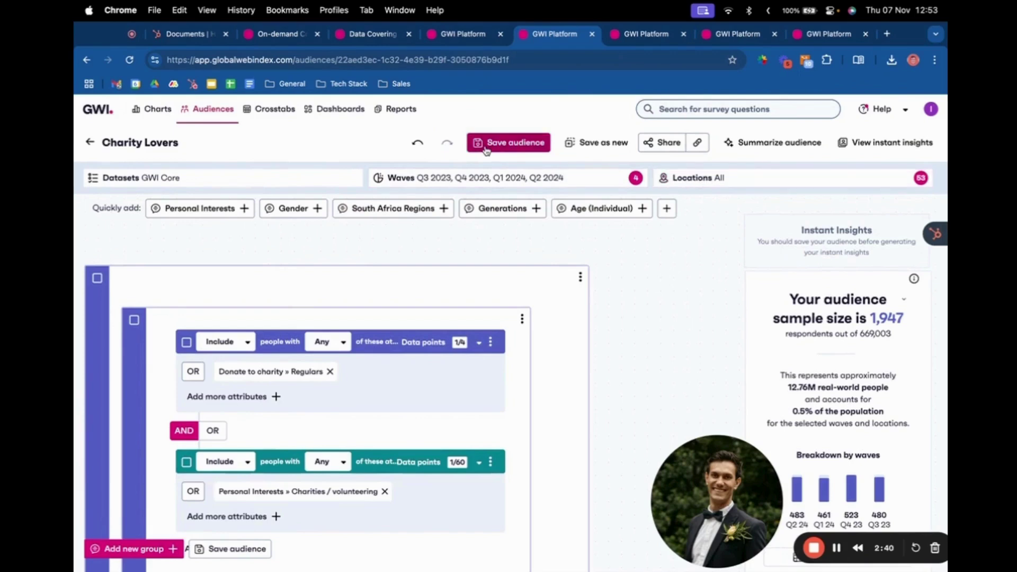
# Add Semi-Regulars to the Donate to charity attributes and combine that group with the Charities / volunteering group using OR.
pyautogui.scroll(-1, 878, 350)
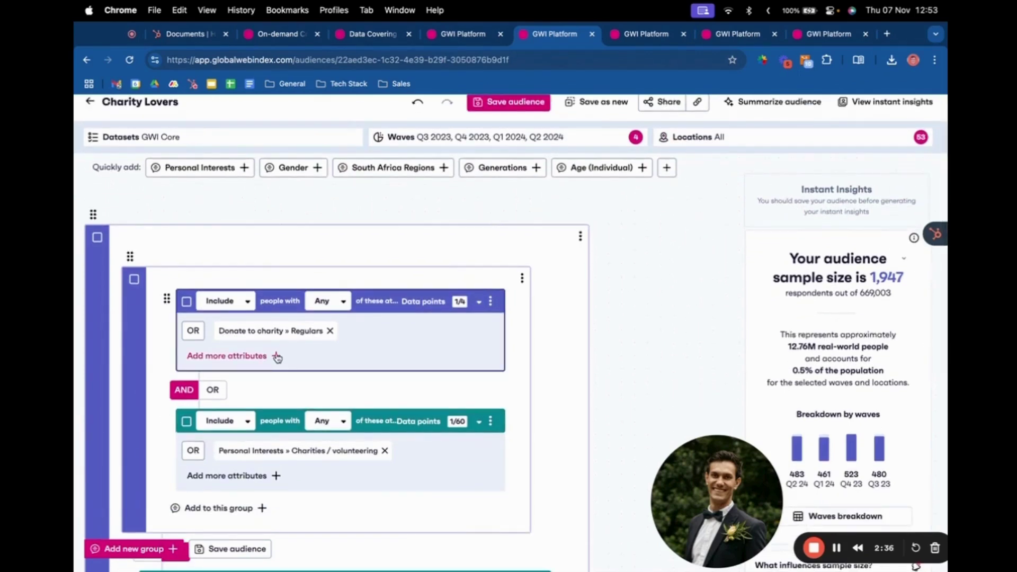
pyautogui.click(277, 356)
pyautogui.click(299, 289)
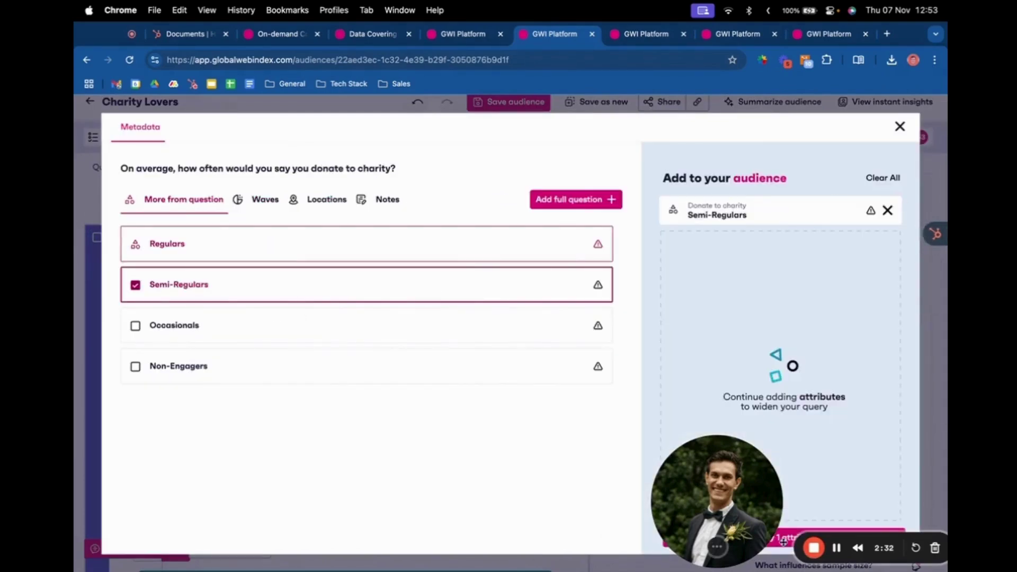
pyautogui.moveTo(770, 534); pyautogui.dragTo(522, 532)
pyautogui.click(839, 542)
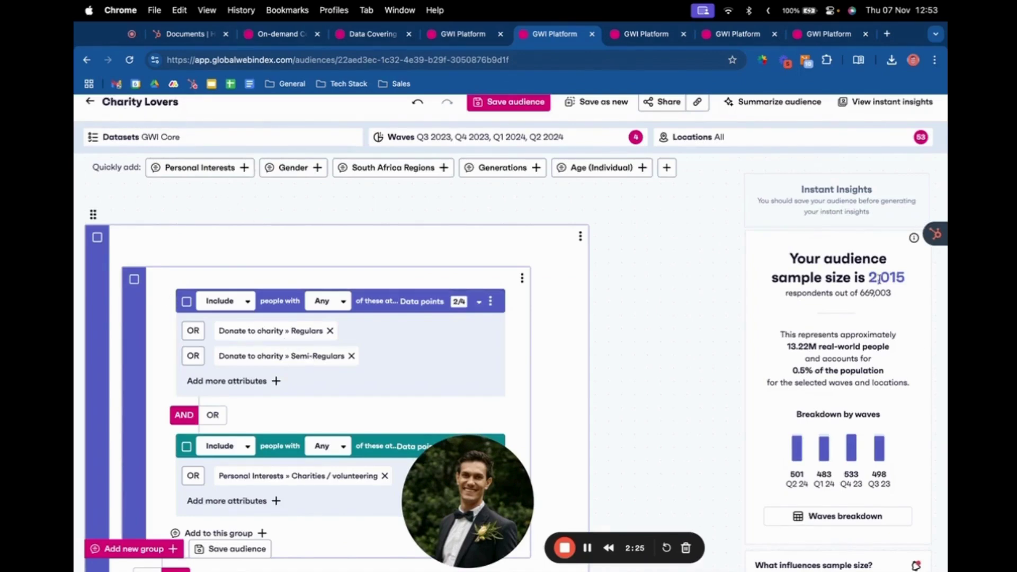
pyautogui.scroll(-3, 695, 306)
pyautogui.click(214, 322)
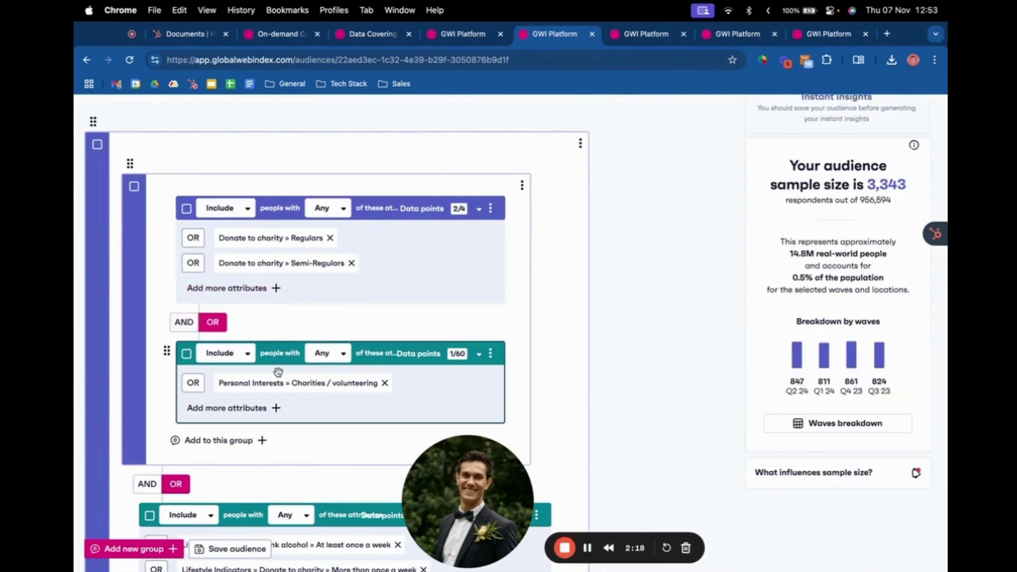
# Save the changed Charity Lovers audience, page through its instant insights slides and close them.
pyautogui.scroll(5, 274, 379)
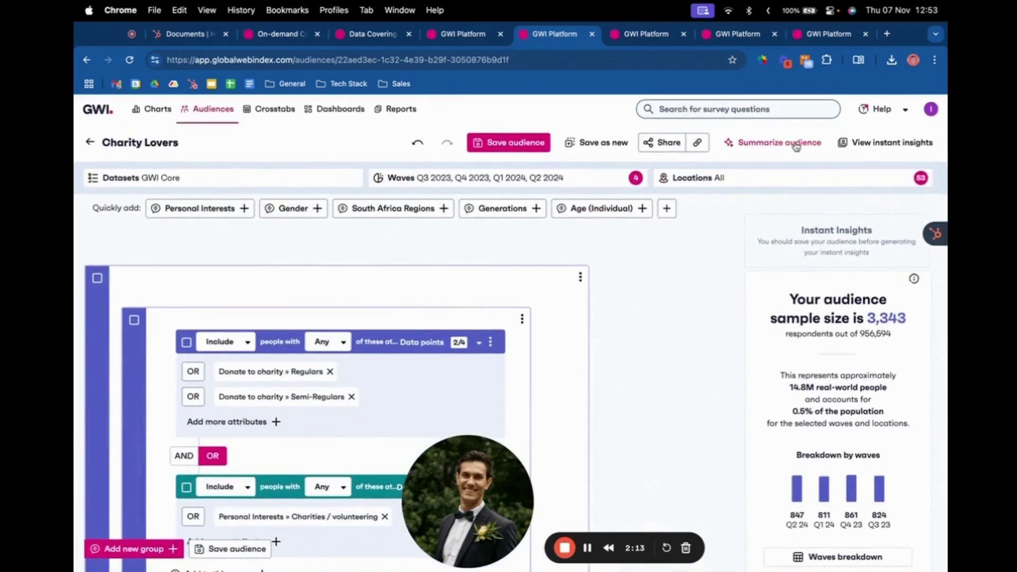
pyautogui.click(900, 142)
pyautogui.click(571, 377)
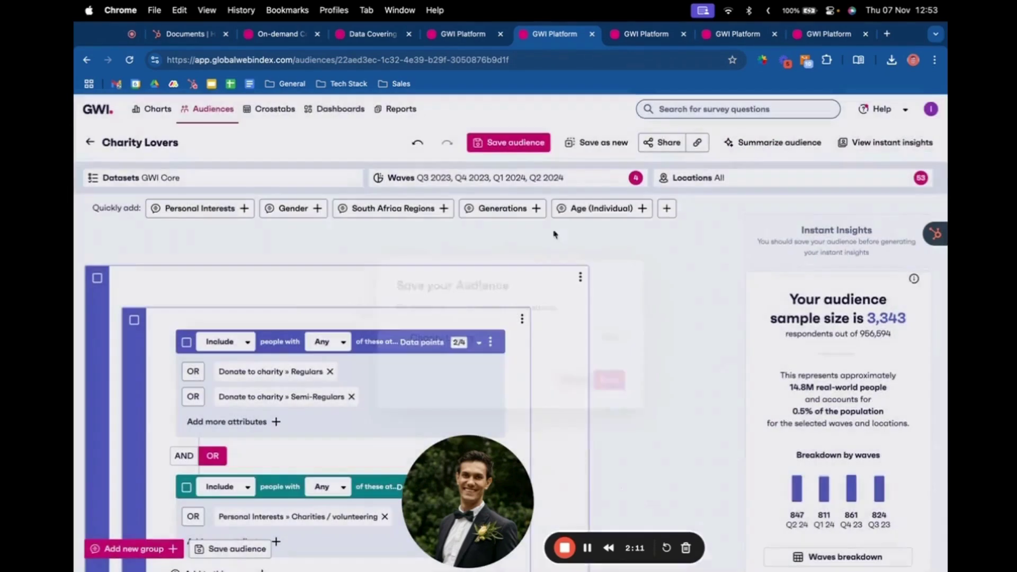
pyautogui.click(853, 144)
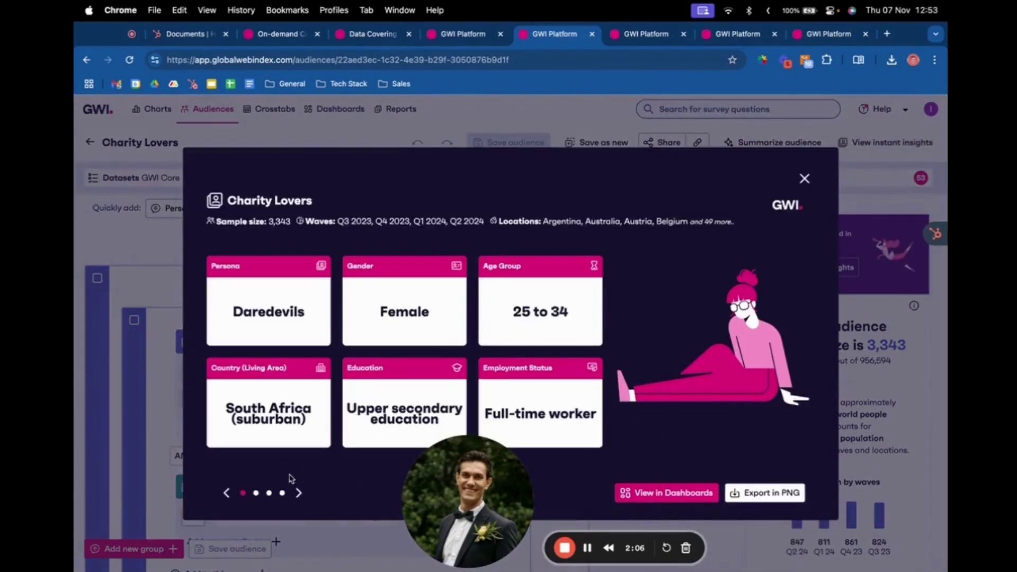
pyautogui.click(299, 493)
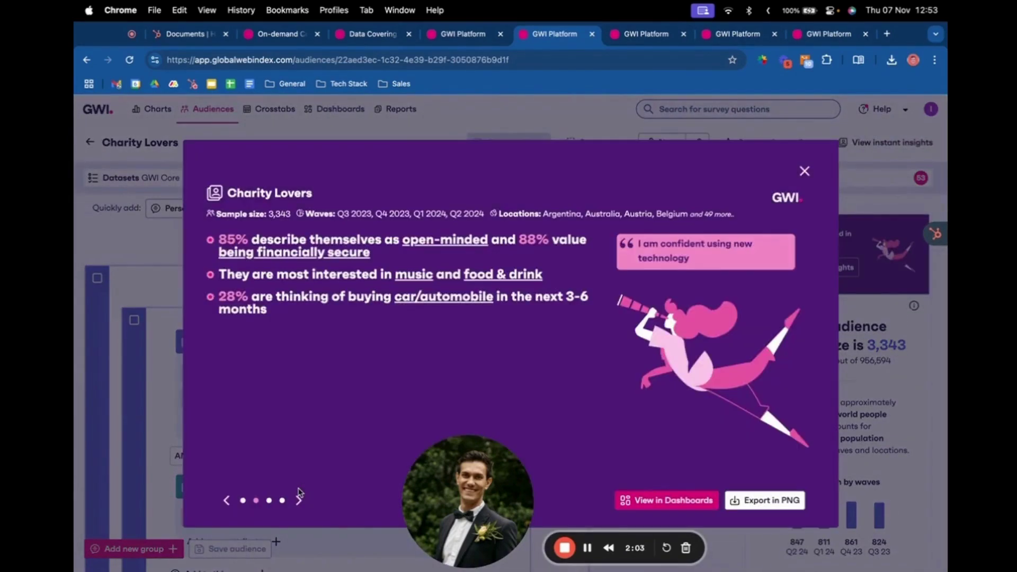
pyautogui.click(300, 500)
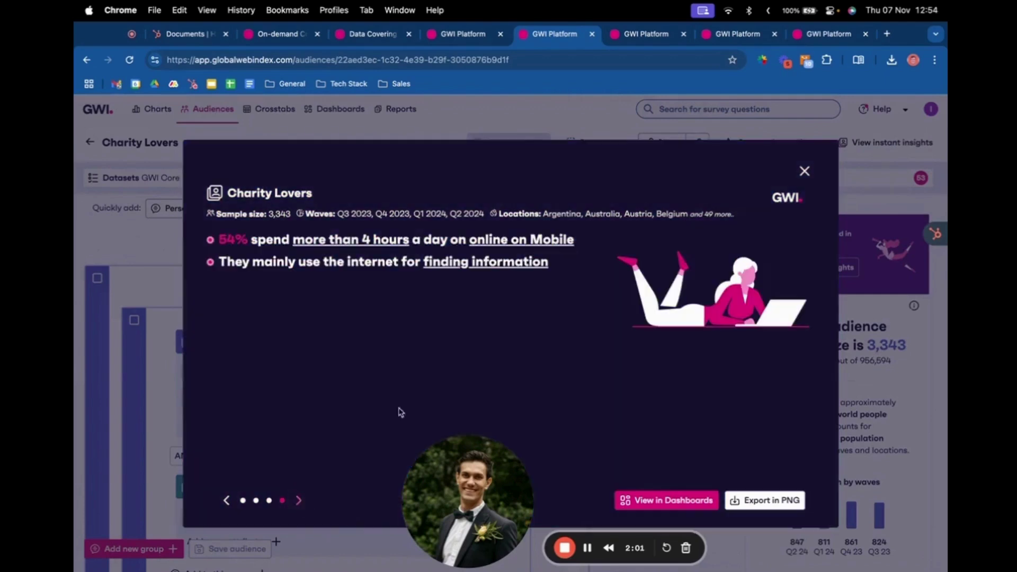
pyautogui.click(808, 171)
# In the Major Purchases: Financial Products chart, preview the McDonalds Monthly audience and show it in the chart.
pyautogui.click(646, 35)
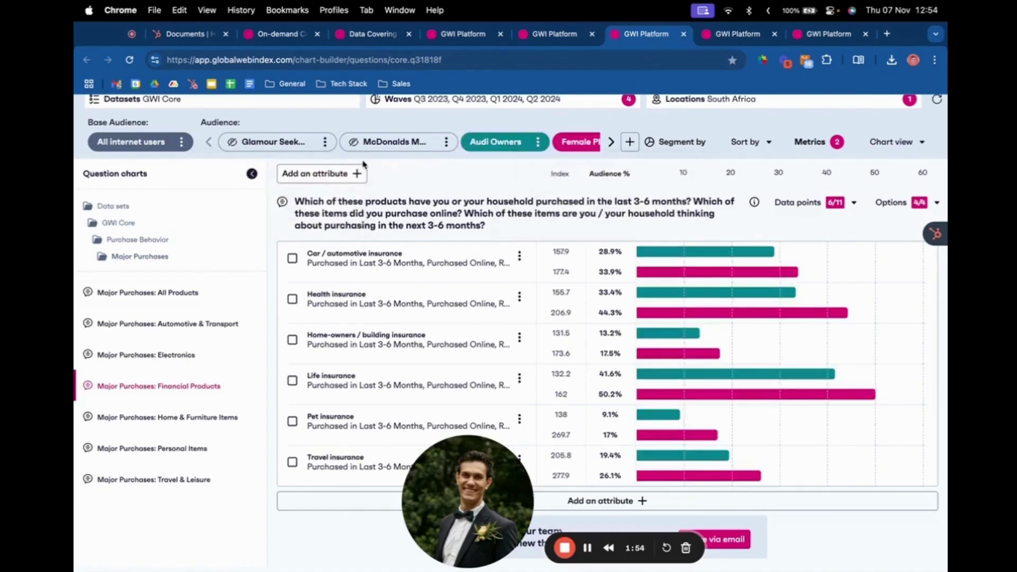
pyautogui.moveTo(422, 153)
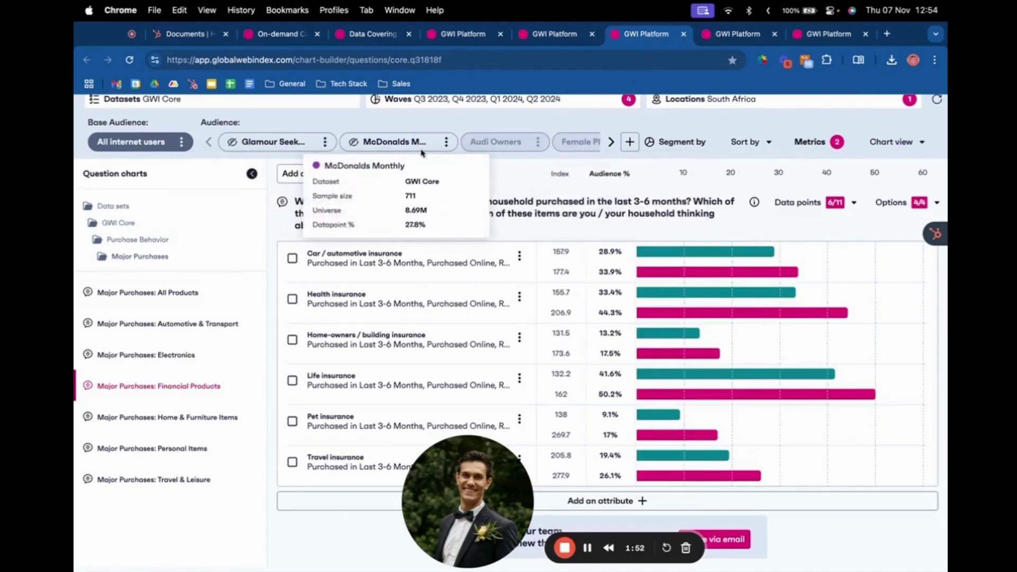
pyautogui.moveTo(588, 148)
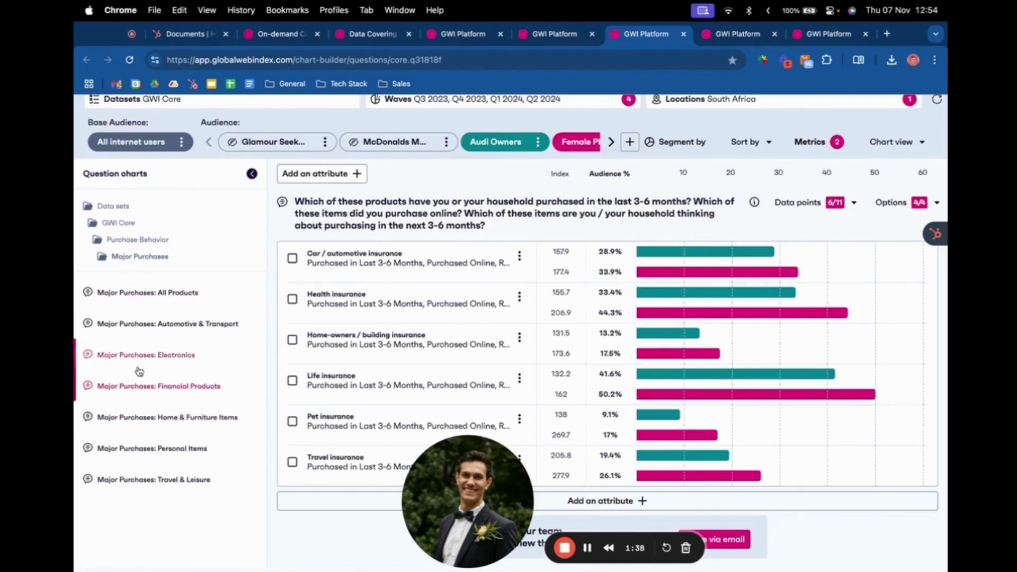
pyautogui.click(446, 142)
pyautogui.click(470, 163)
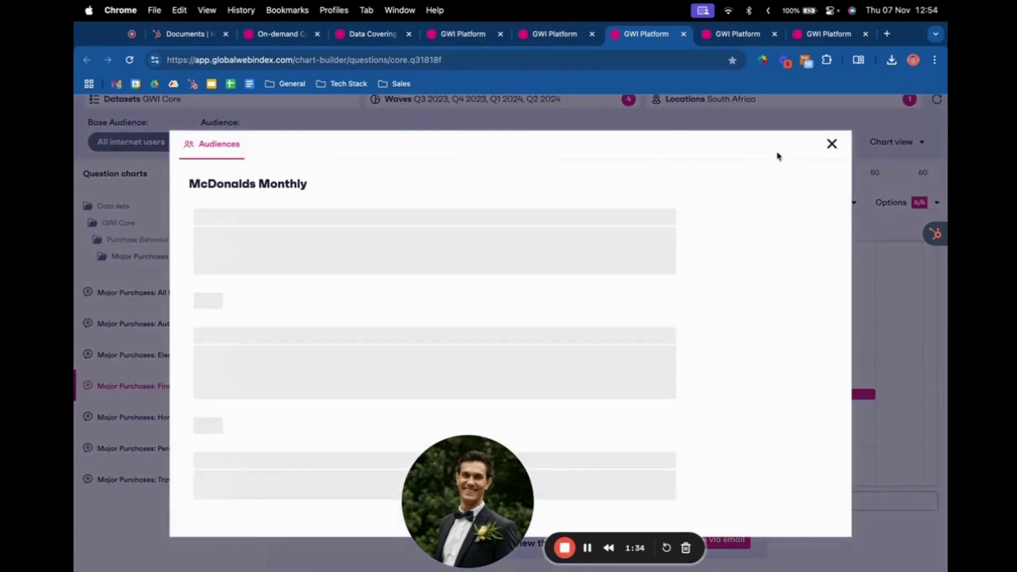
pyautogui.click(831, 149)
pyautogui.click(446, 142)
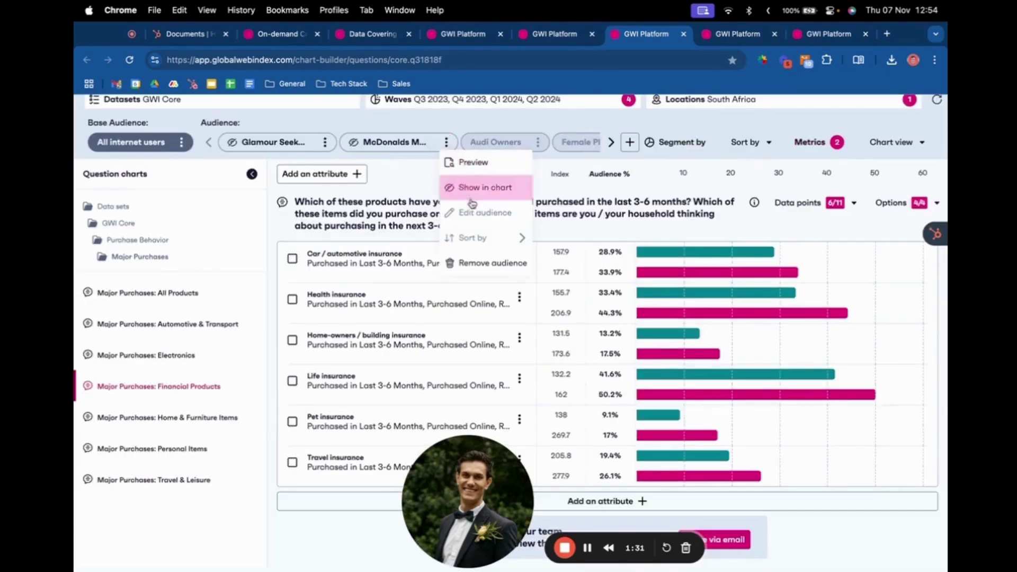
pyautogui.click(493, 188)
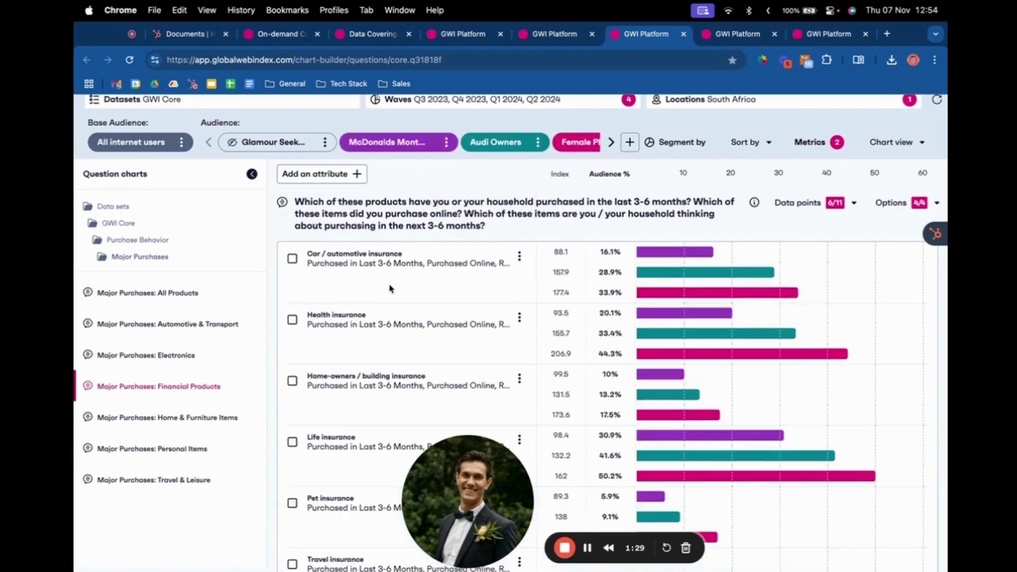
# Look through the options for segmenting the chart's attributes and close them without applying a segment.
pyautogui.click(677, 142)
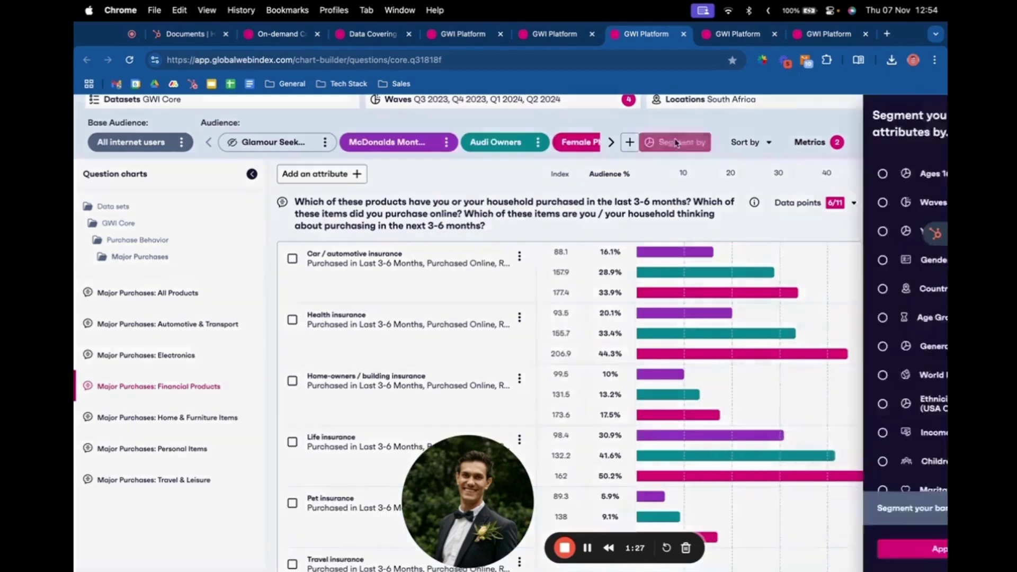
pyautogui.scroll(-2, 801, 264)
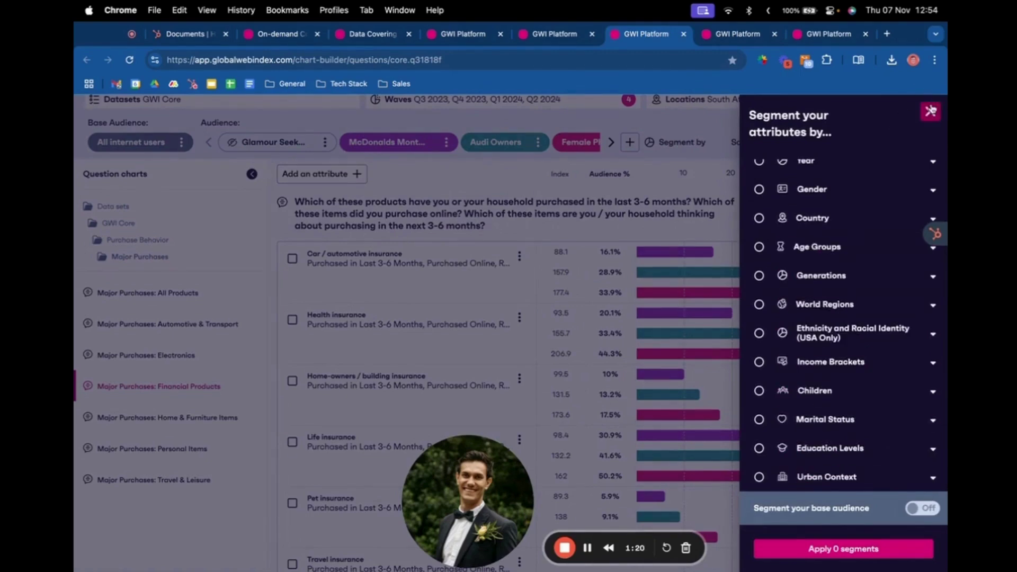
pyautogui.click(931, 111)
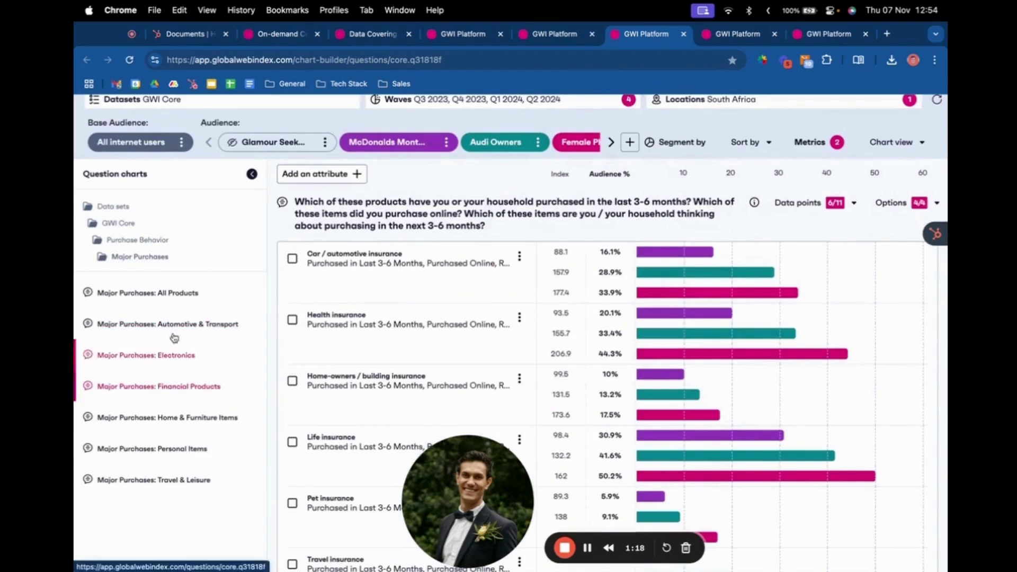
# Browse the GWI Core question charts and open the Marketing Touchpoints folder.
pyautogui.click(119, 225)
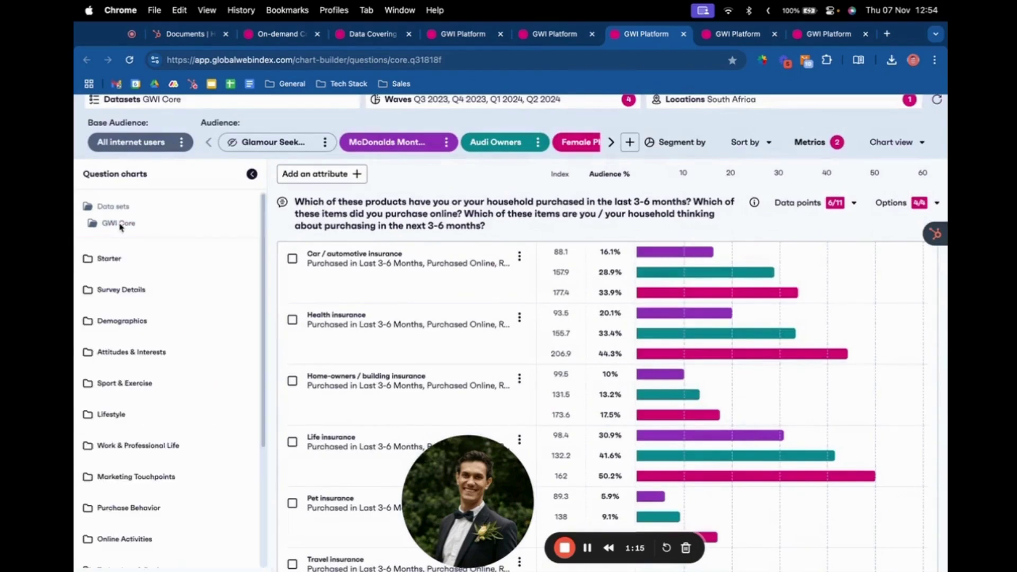
pyautogui.click(136, 477)
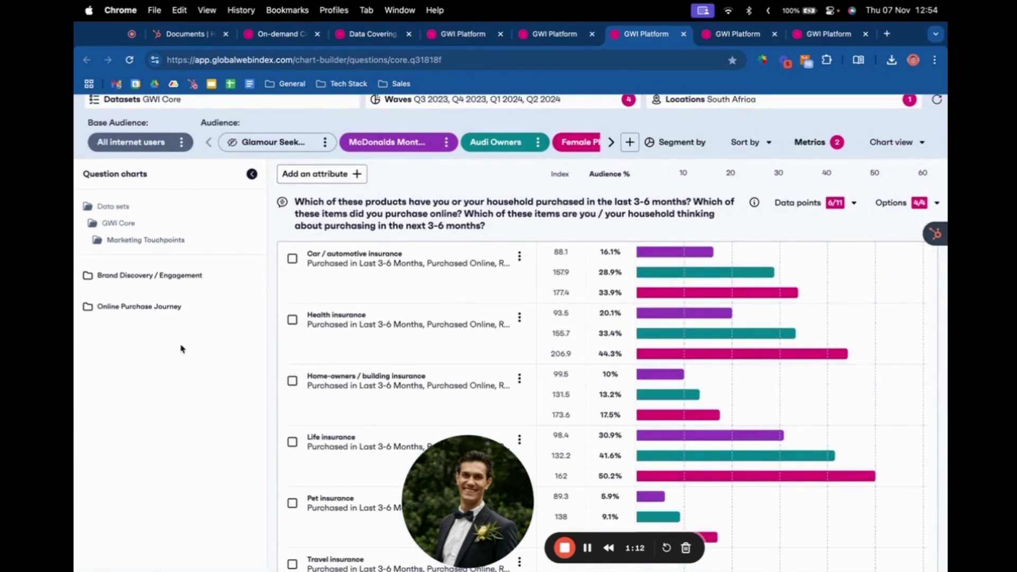
# Open the Online Purchase Journey folder, view the Online Brand Interactions in Last Month chart and switch to Online Purchase Drivers.
pyautogui.click(170, 307)
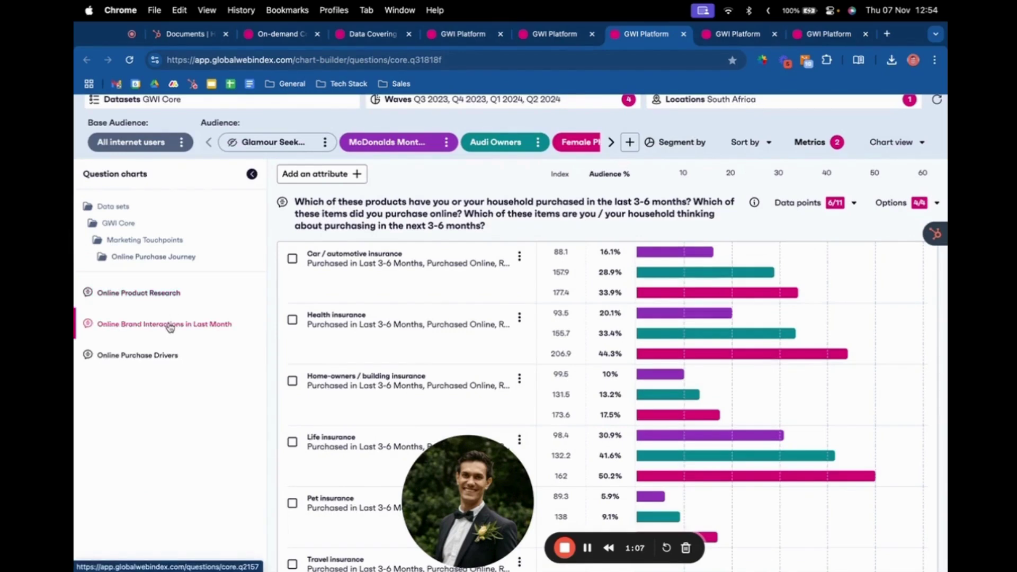
pyautogui.click(169, 326)
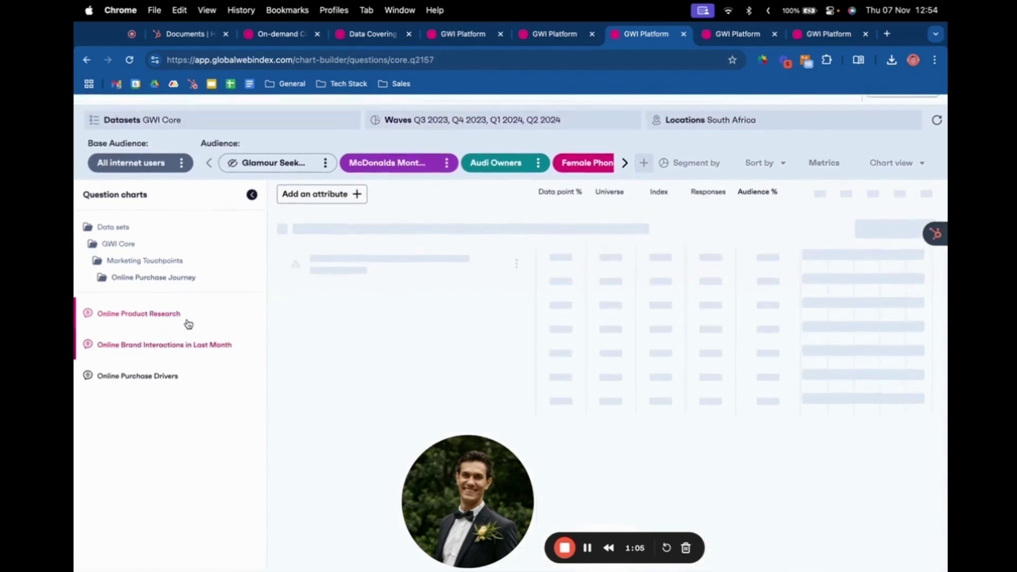
pyautogui.click(153, 381)
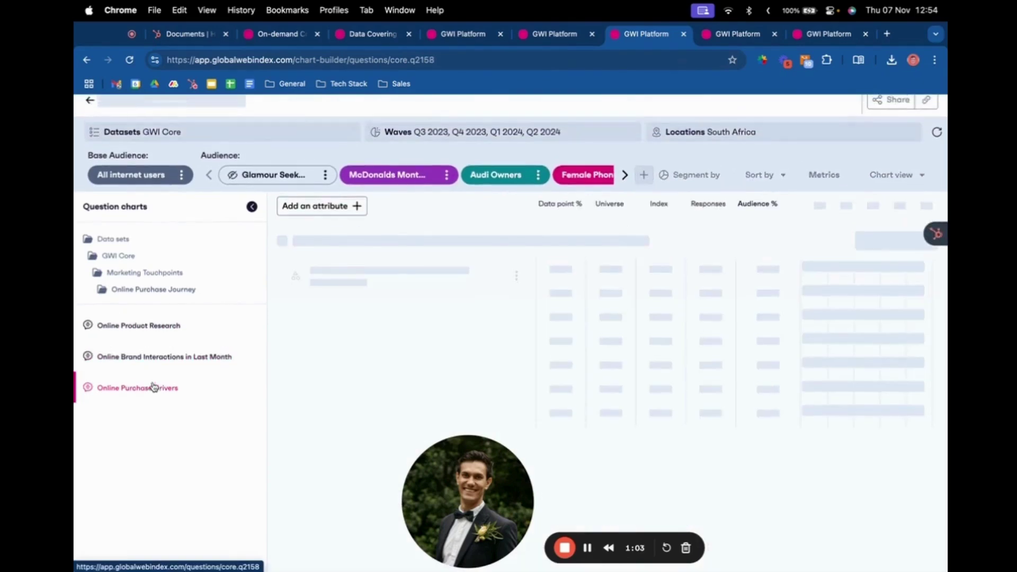
# Preview the Glamour Seekers audience's definition and show that audience in the Online Purchase Drivers chart.
pyautogui.click(325, 184)
pyautogui.click(335, 205)
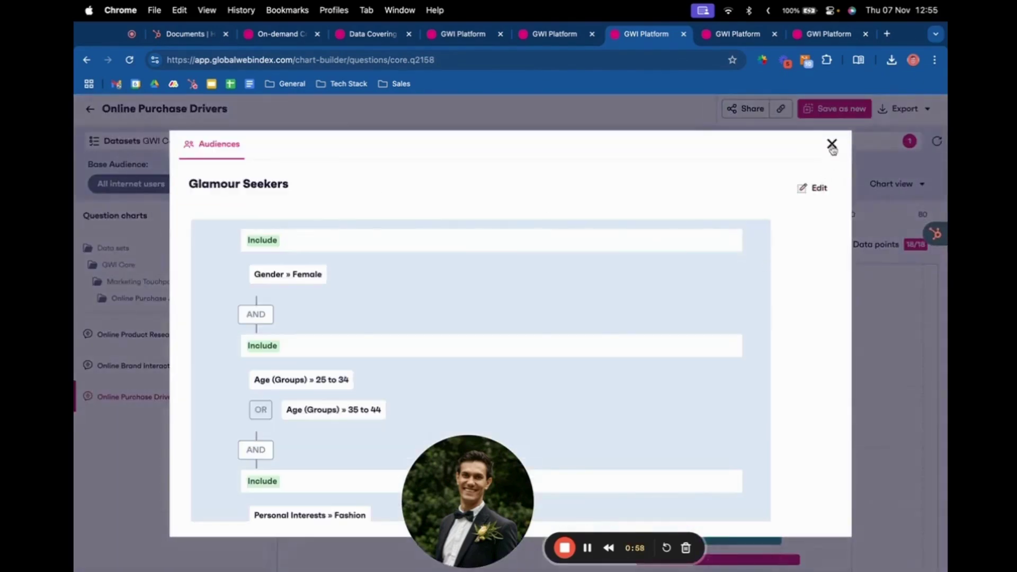
pyautogui.click(832, 144)
pyautogui.click(325, 184)
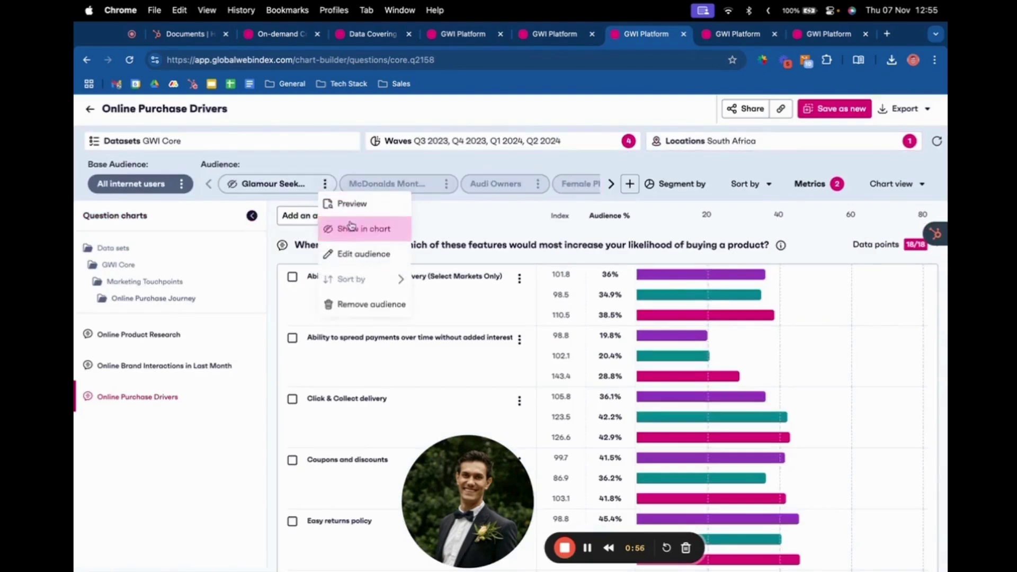
pyautogui.click(369, 229)
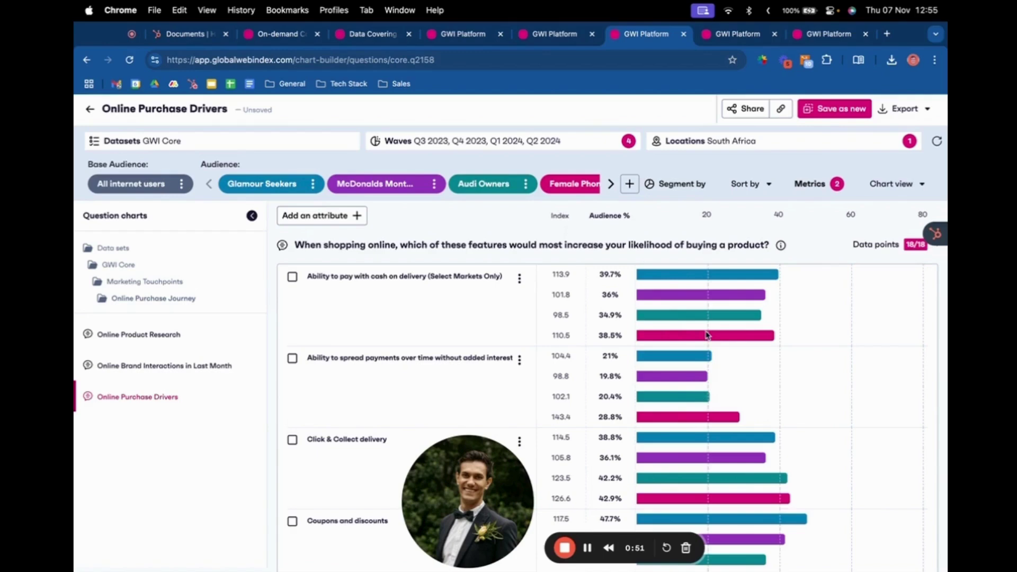
# Review the GWI FULL INSIGHTS DEMO dashboard, from basic demographics through the purchase journey and brand qualities to the retail preference charts.
pyautogui.click(736, 36)
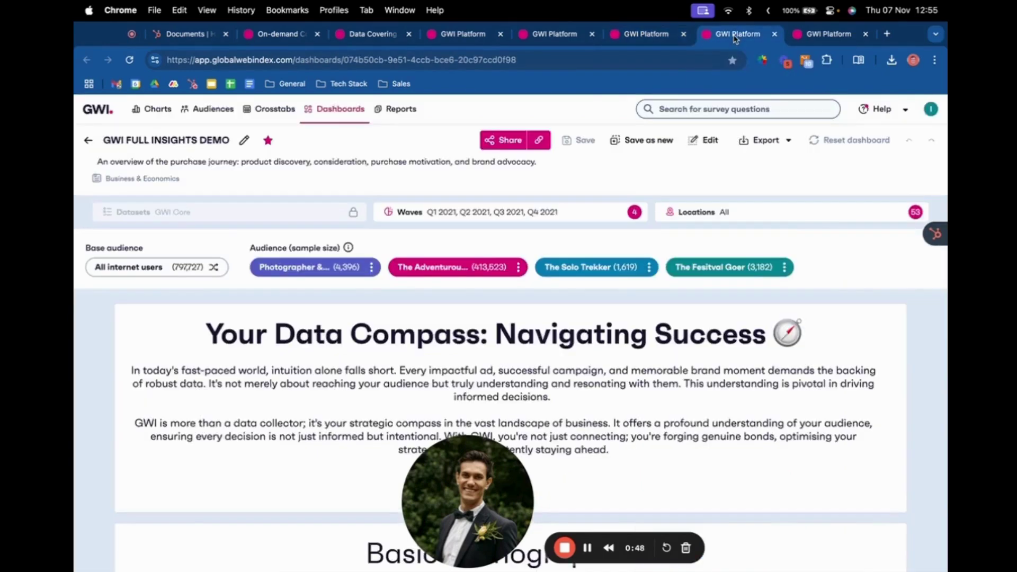
pyautogui.scroll(-3, 348, 247)
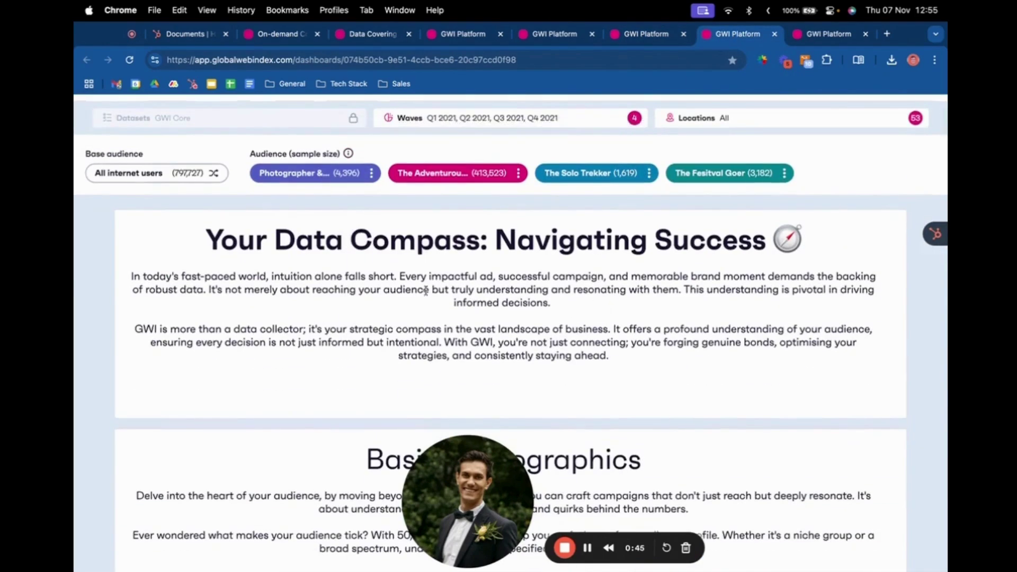
pyautogui.scroll(-15, 423, 279)
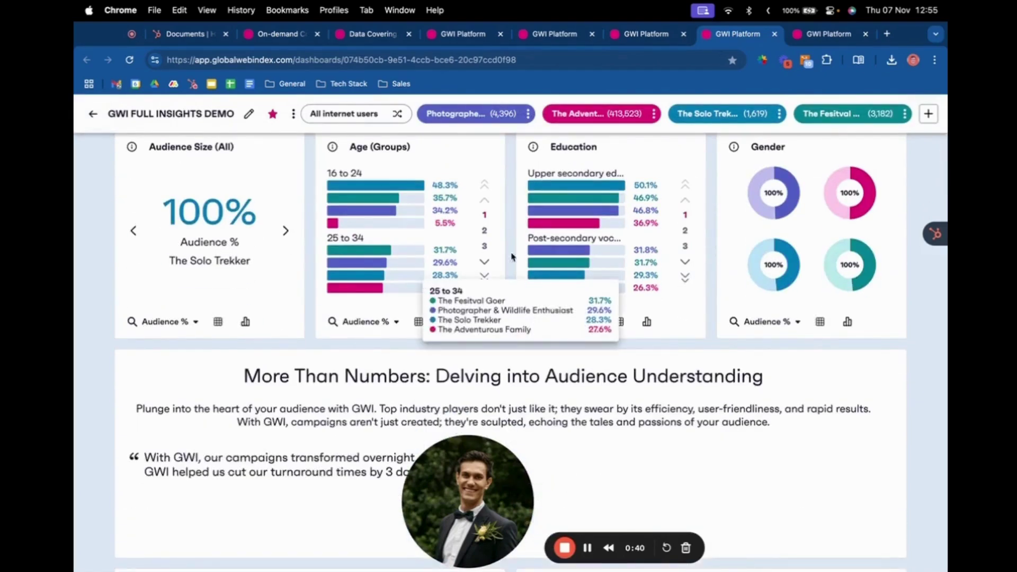
pyautogui.scroll(-20, 639, 359)
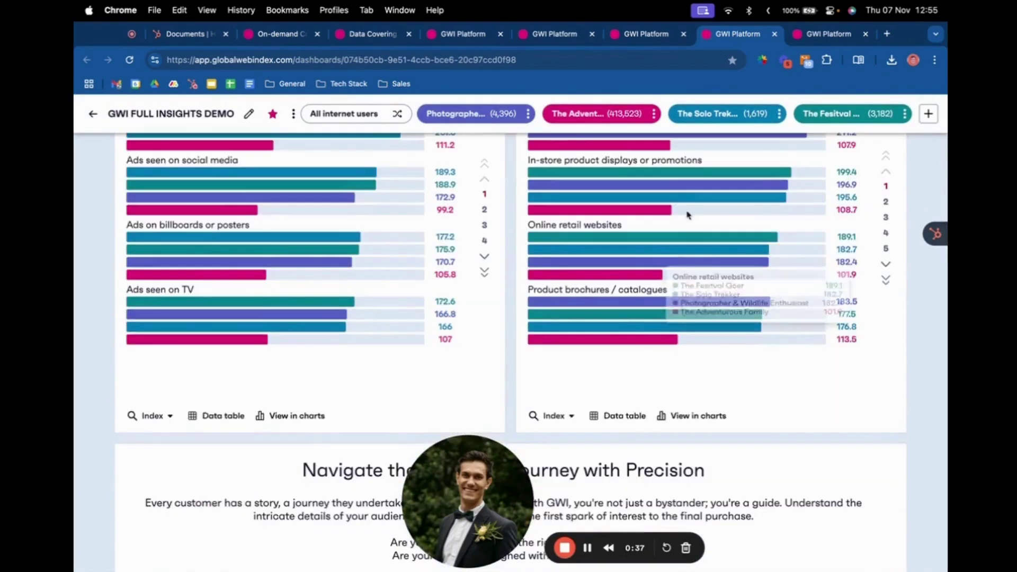
pyautogui.moveTo(695, 257)
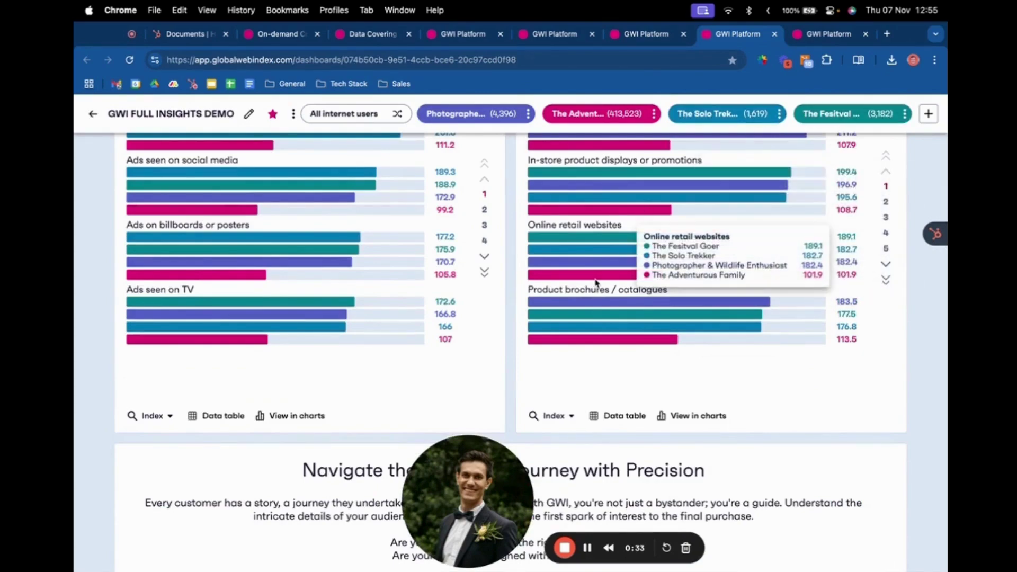
pyautogui.scroll(-10, 317, 409)
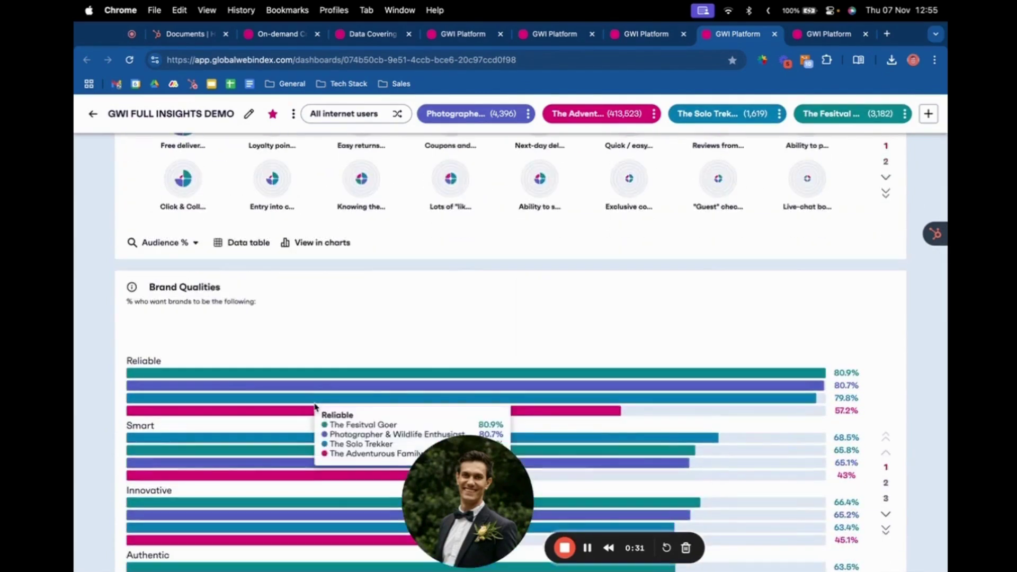
pyautogui.scroll(-14, 342, 288)
pyautogui.scroll(1, 217, 282)
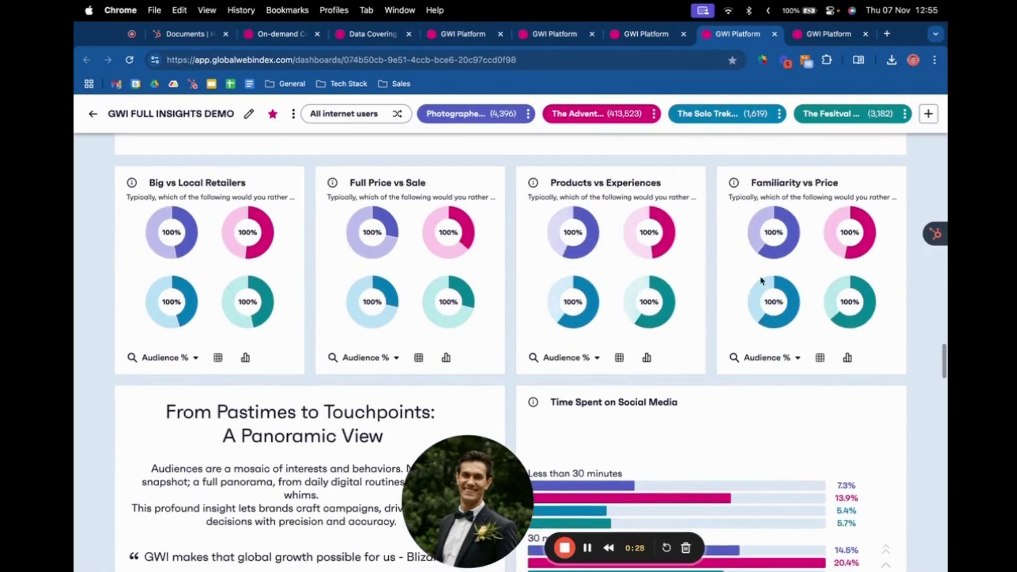